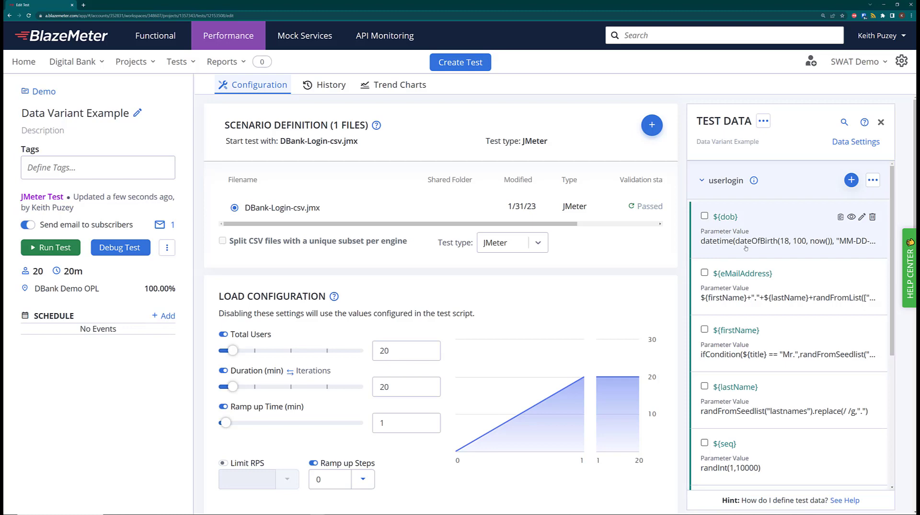
# Step: Preview the generated test data of the userlogin entity in the data settings and close them without saving
pyautogui.click(859, 144)
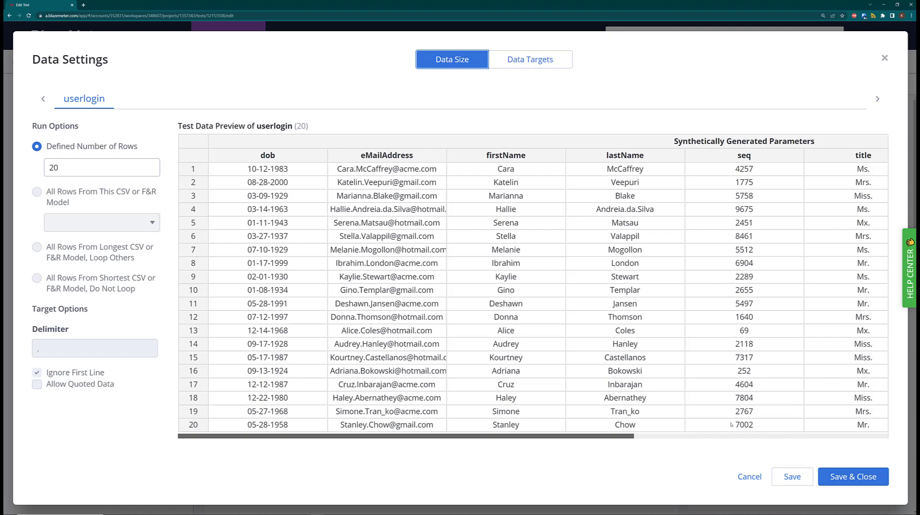
pyautogui.click(750, 476)
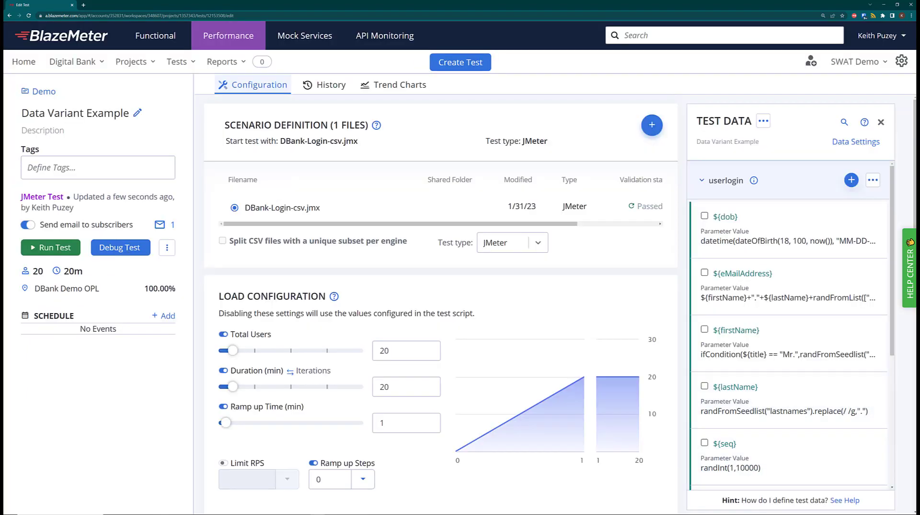
# Step: Add a variant named "Male under 21" to the userlogin data entity, save it and keep it as the active variant
pyautogui.click(873, 180)
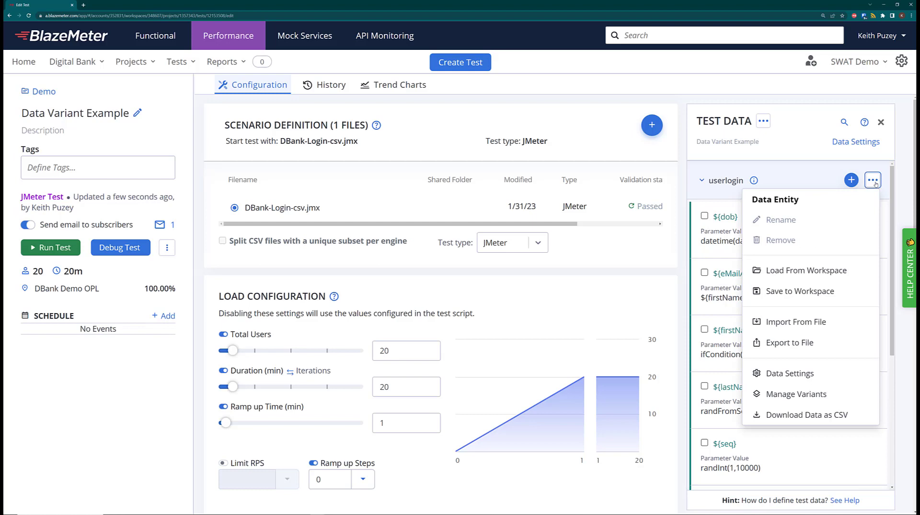
pyautogui.click(800, 396)
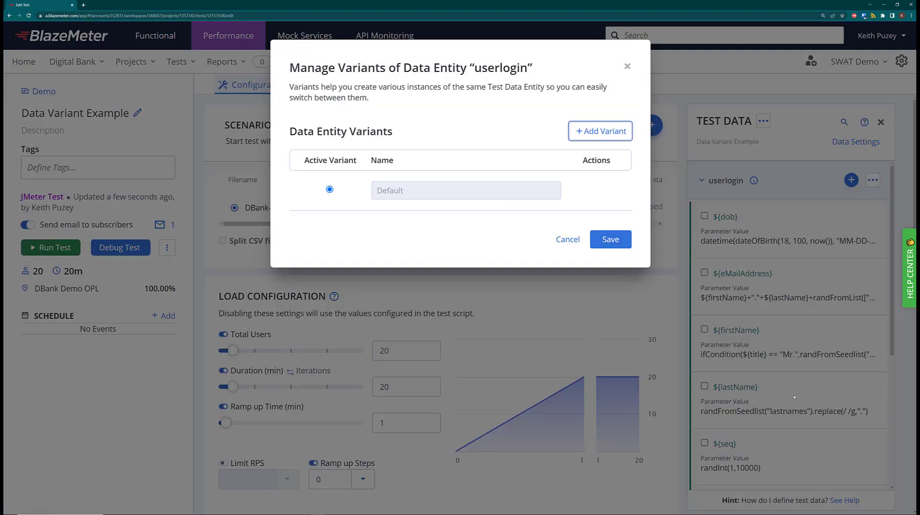
pyautogui.click(626, 138)
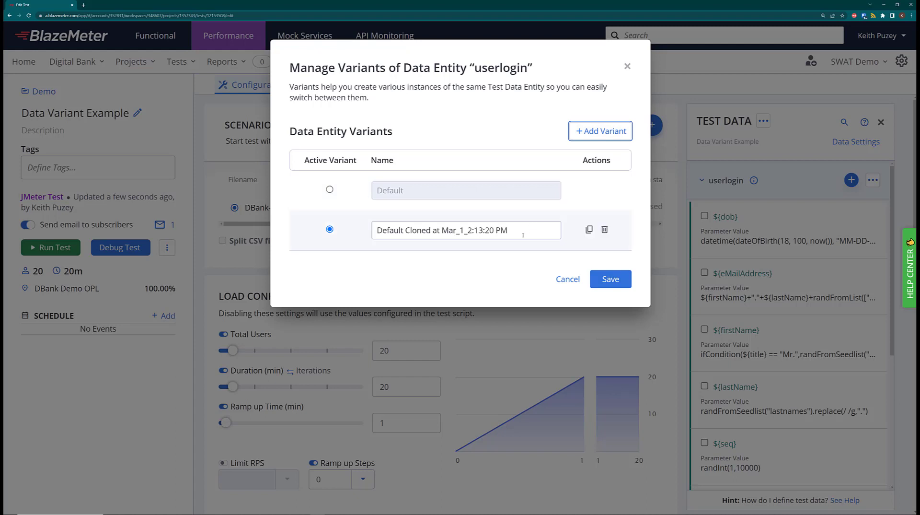
pyautogui.moveTo(508, 230); pyautogui.dragTo(369, 233)
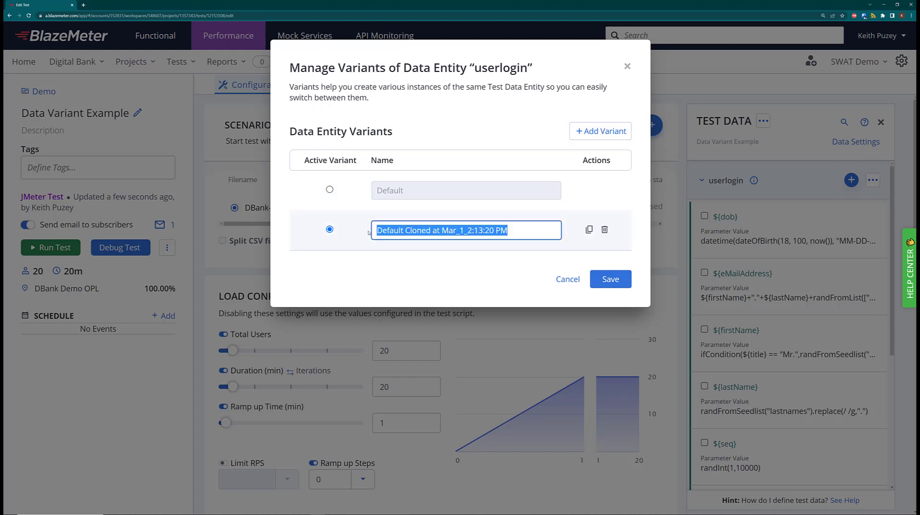
pyautogui.write('Male under ')
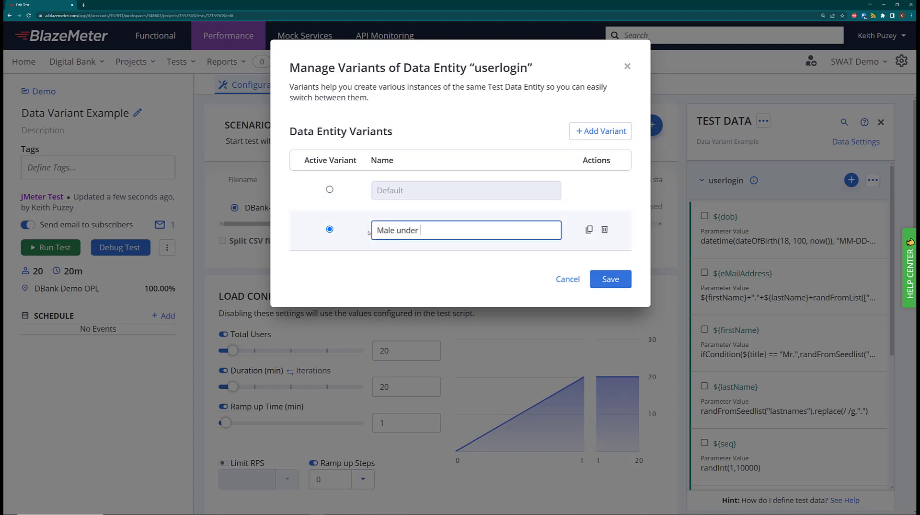
pyautogui.write('21')
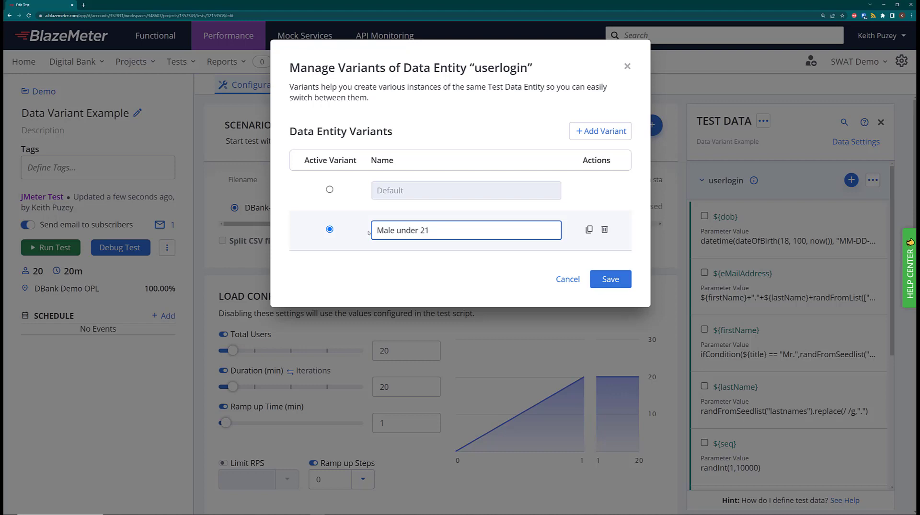
pyautogui.click(621, 280)
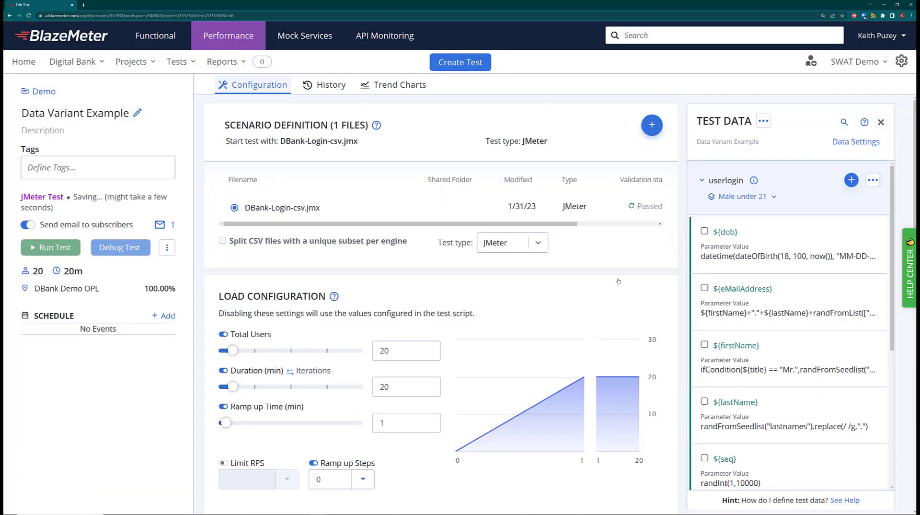
pyautogui.click(774, 197)
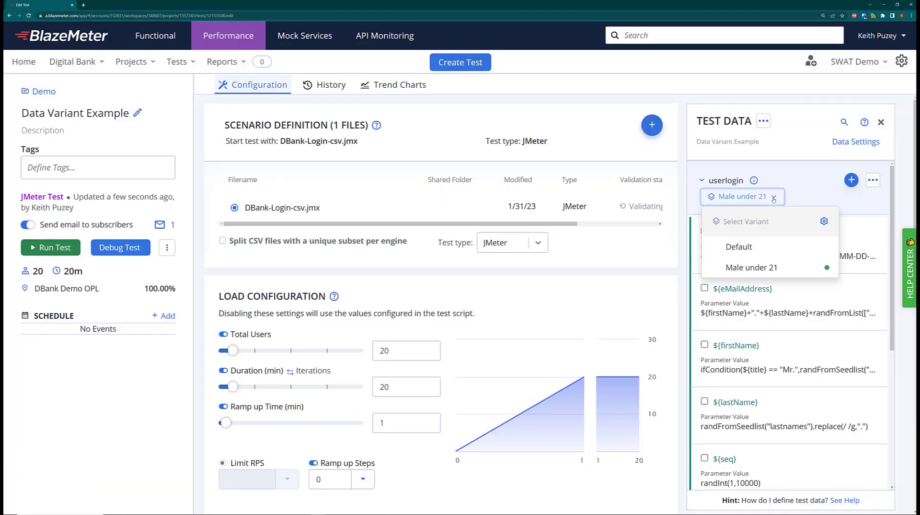
pyautogui.click(752, 268)
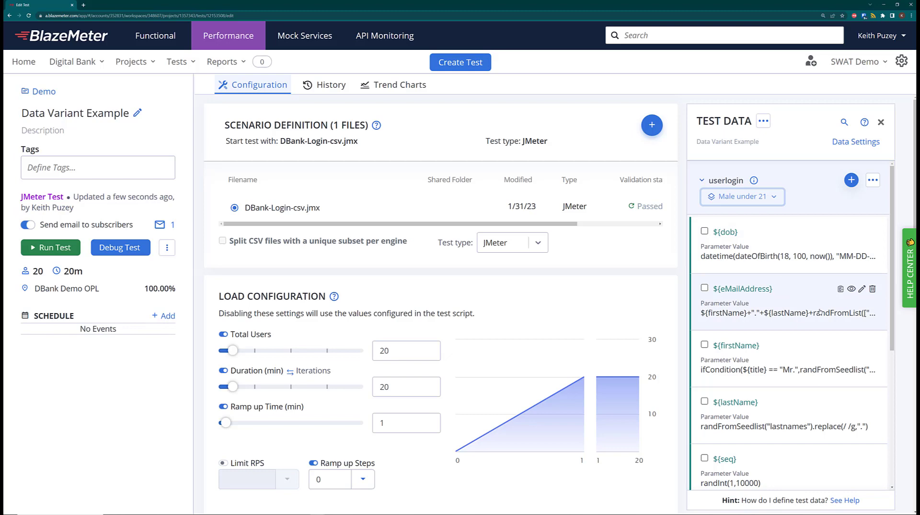
# Step: Replace the title parameter's random list with the fixed value "Mr." in the Male under 21 variant
pyautogui.scroll(-5, 820, 311)
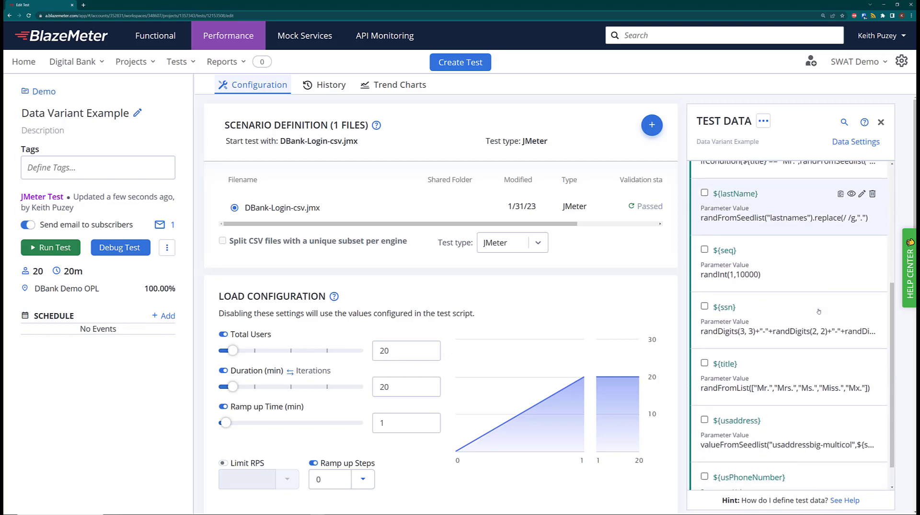
pyautogui.click(745, 393)
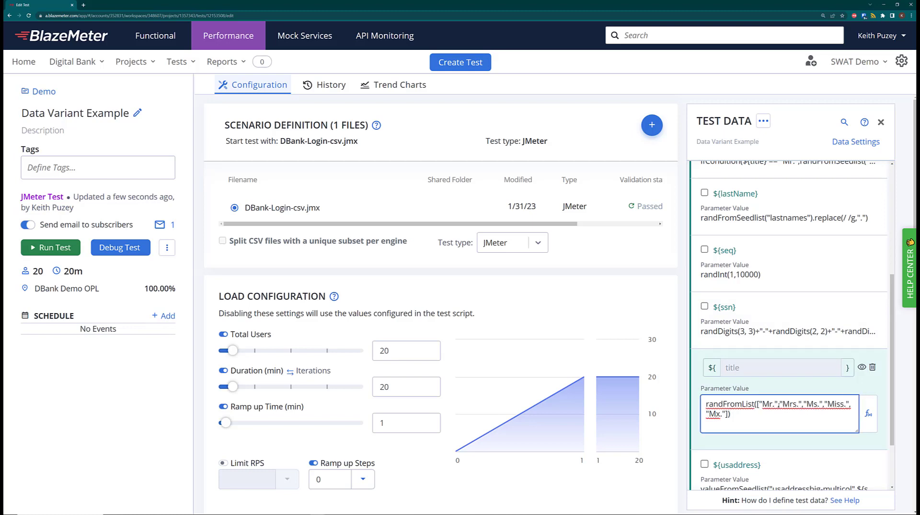
pyautogui.moveTo(779, 405); pyautogui.dragTo(706, 404)
pyautogui.press('BackSpace')
pyautogui.press('BackSpace')
pyautogui.press('Delete')
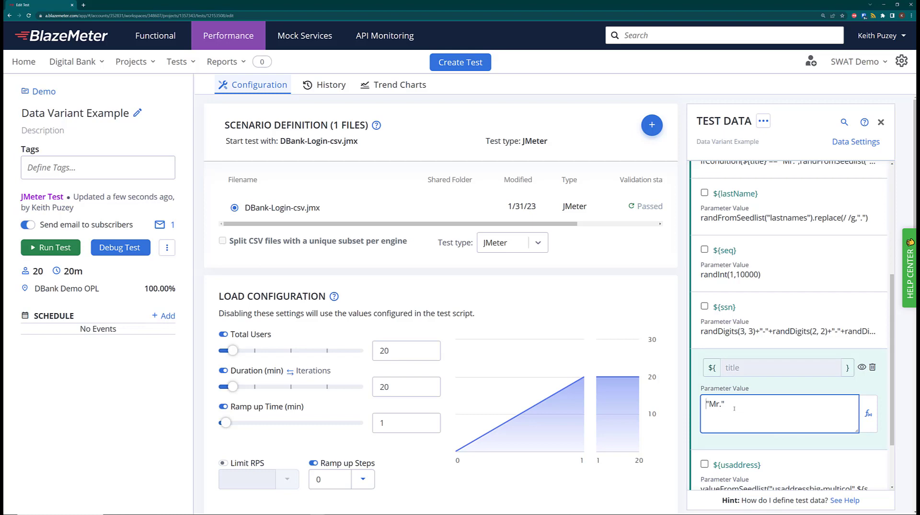
pyautogui.press('Return')
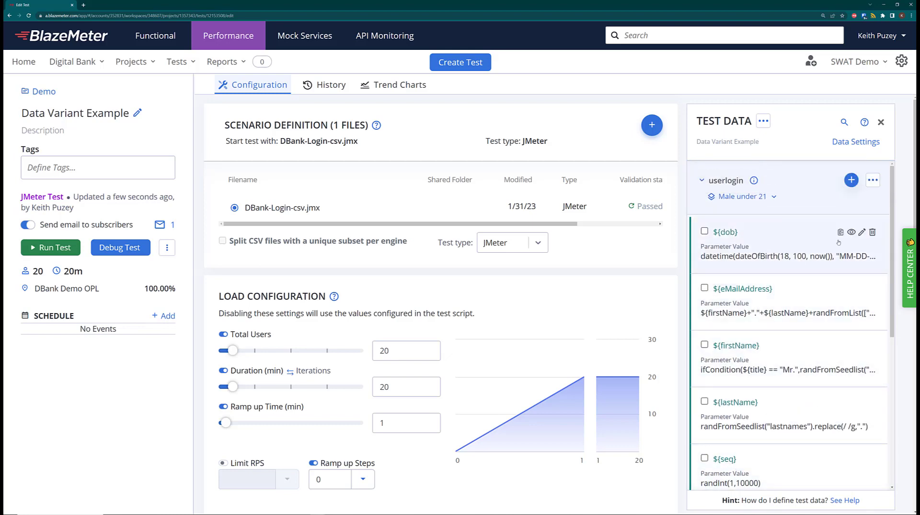
# Step: Set the dob parameter's dateOfBirth age range to 13, 21 in the Male under 21 variant
pyautogui.click(862, 233)
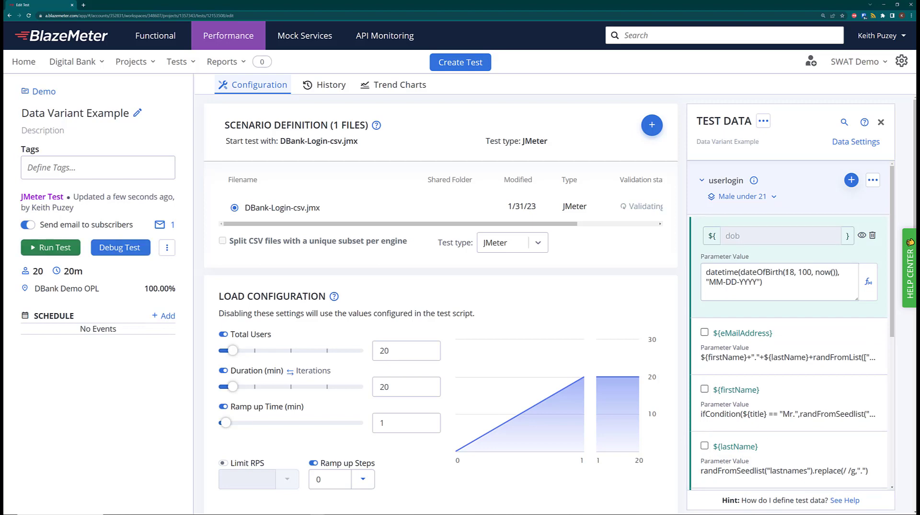
pyautogui.click(787, 273)
pyautogui.write('13')
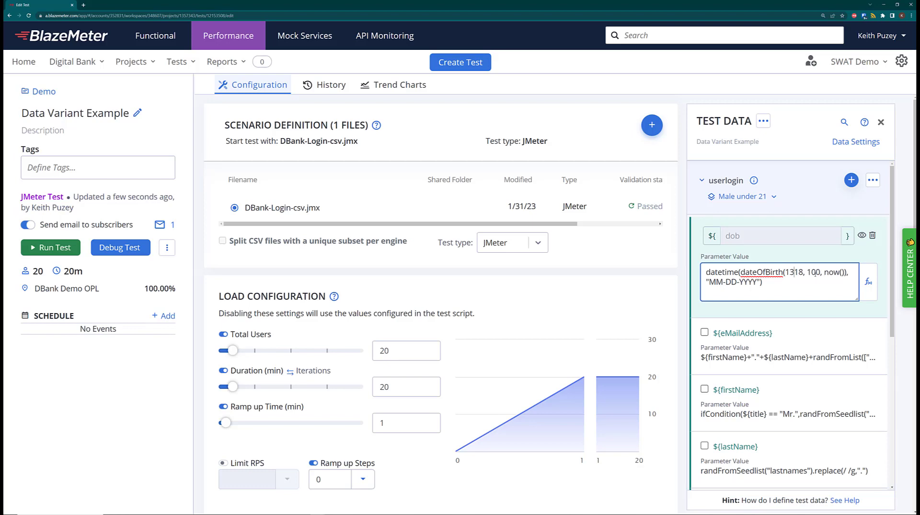
pyautogui.press('Delete')
pyautogui.press('Delete')
pyautogui.press('Right')
pyautogui.press('Right')
pyautogui.write('21')
pyautogui.press('Delete')
pyautogui.press('Delete')
pyautogui.press('Delete')
# Step: Preview the Male under 21 variant's data in the data settings, switch the variant to Default and close the settings
pyautogui.click(853, 144)
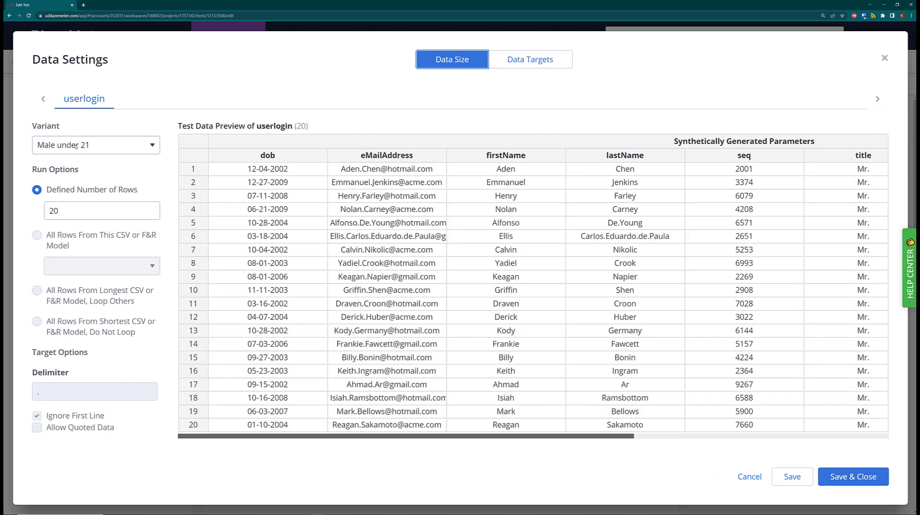
pyautogui.click(122, 147)
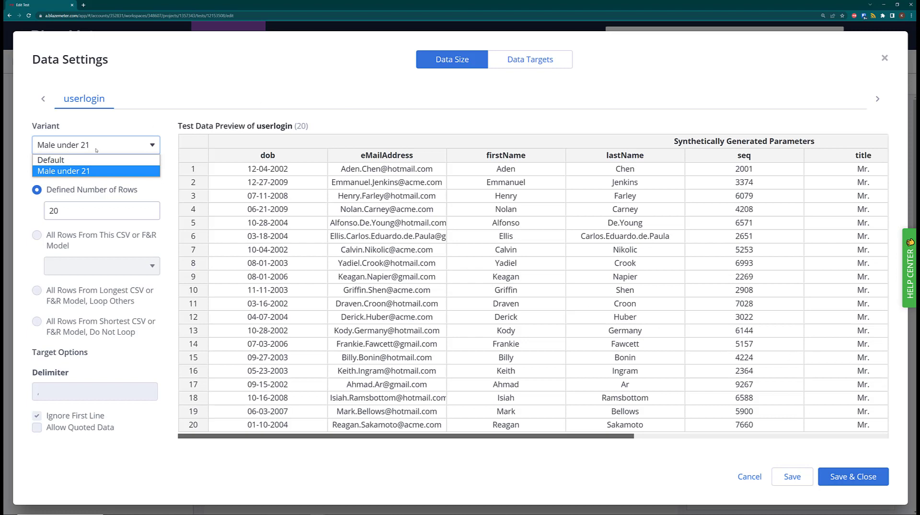
pyautogui.click(154, 161)
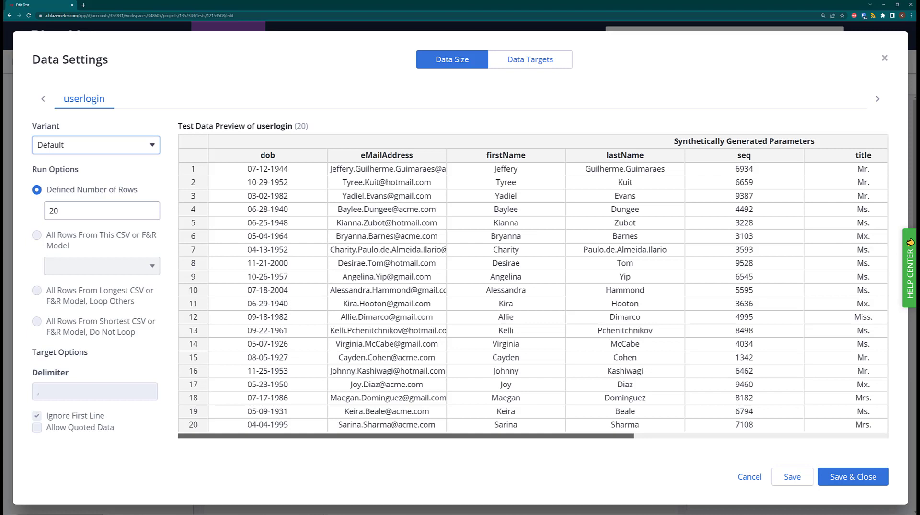
pyautogui.click(750, 477)
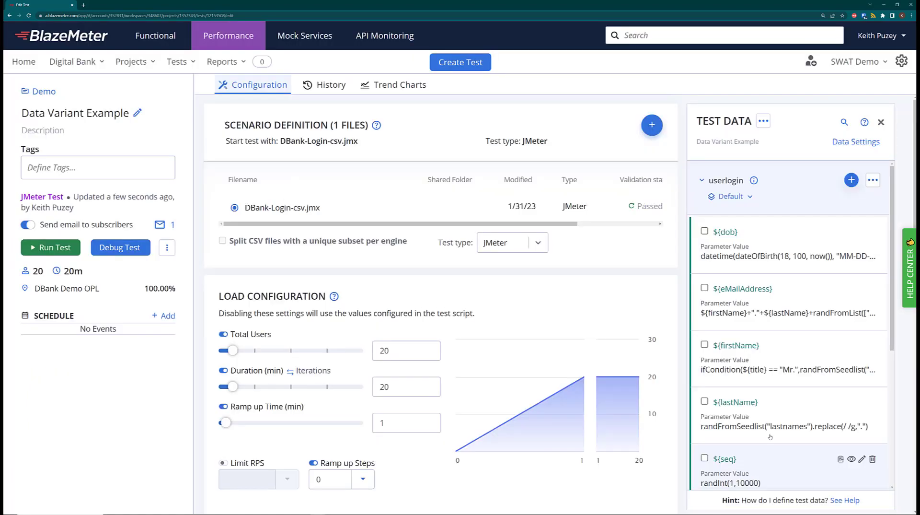
# Step: Add another userlogin variant named "Females Under 21" and save it as the active variant
pyautogui.click(873, 181)
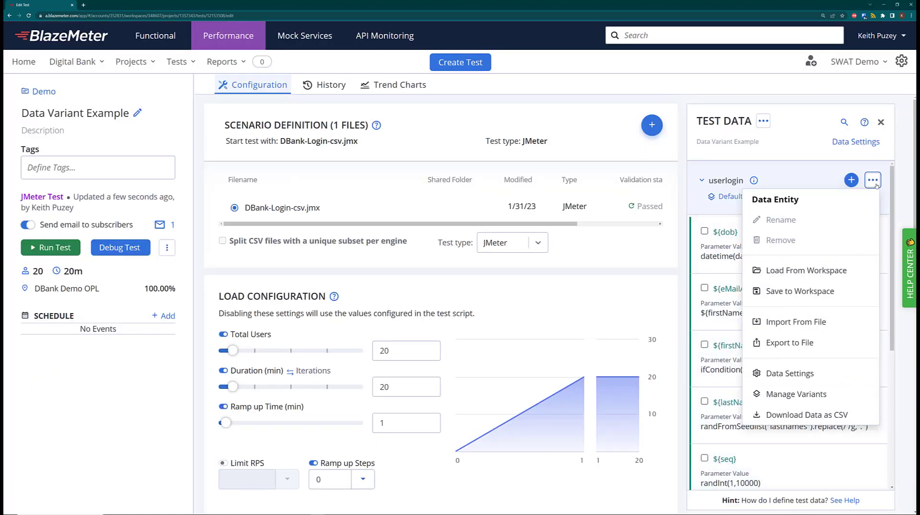
pyautogui.click(796, 394)
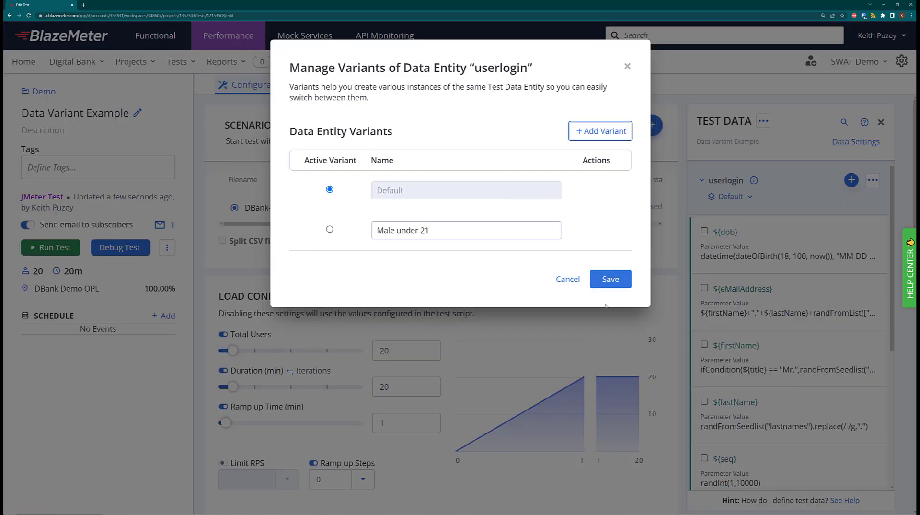
pyautogui.click(606, 136)
pyautogui.moveTo(509, 230); pyautogui.dragTo(374, 229)
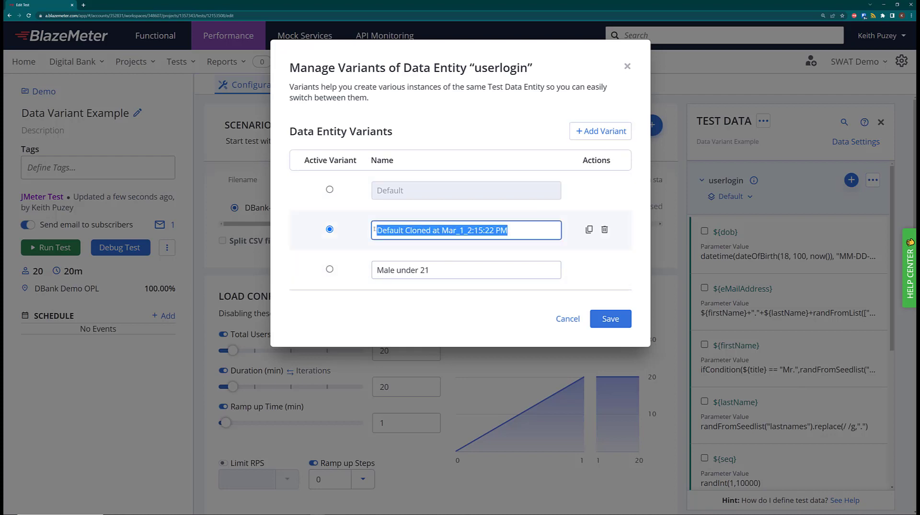
pyautogui.write('Femal')
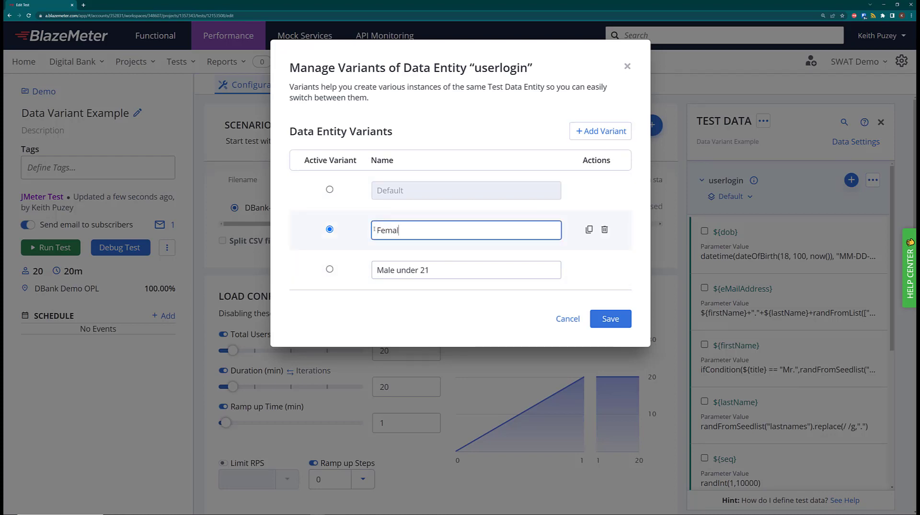
pyautogui.write('es Under 21')
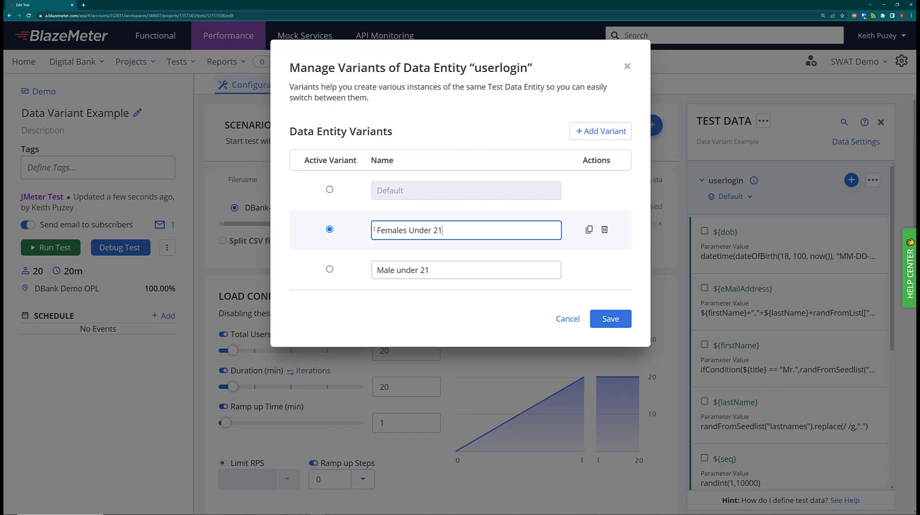
pyautogui.click(607, 322)
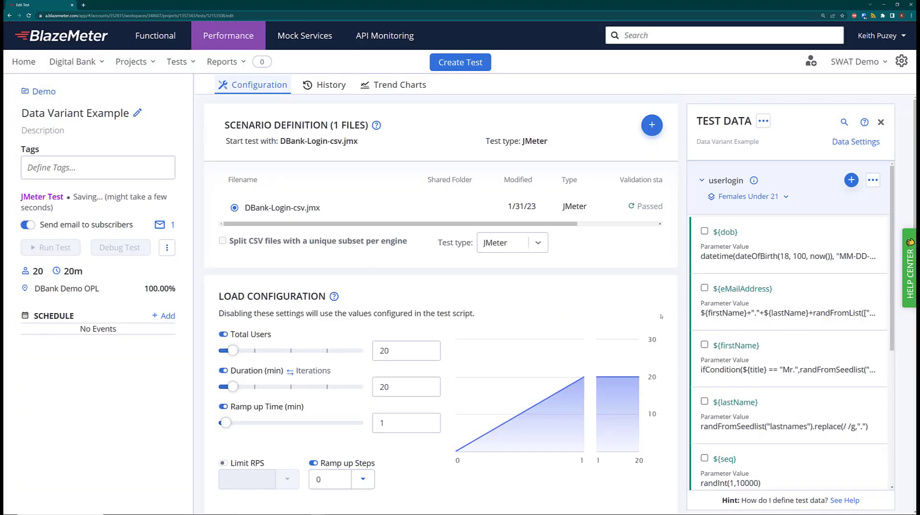
# Step: Set the dob parameter's dateOfBirth age range to 13, 21 in the Females Under 21 variant
pyautogui.moveTo(754, 262)
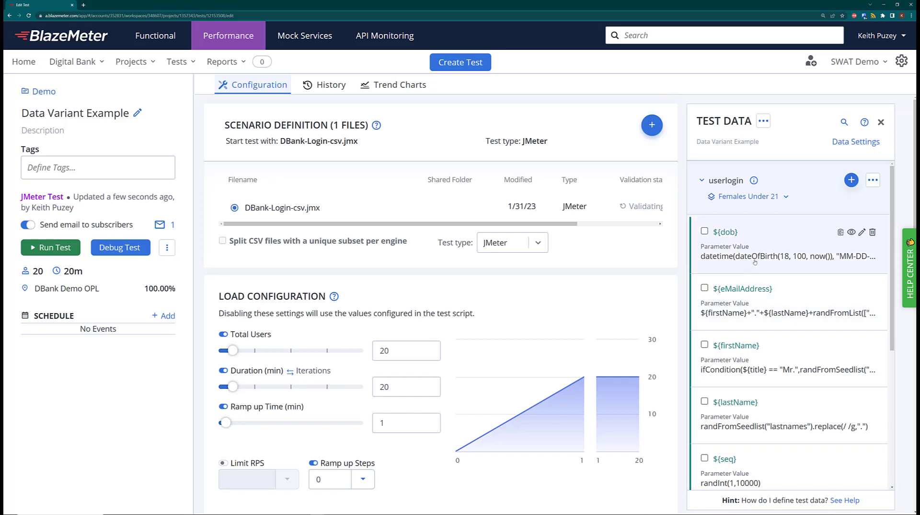
pyautogui.click(862, 232)
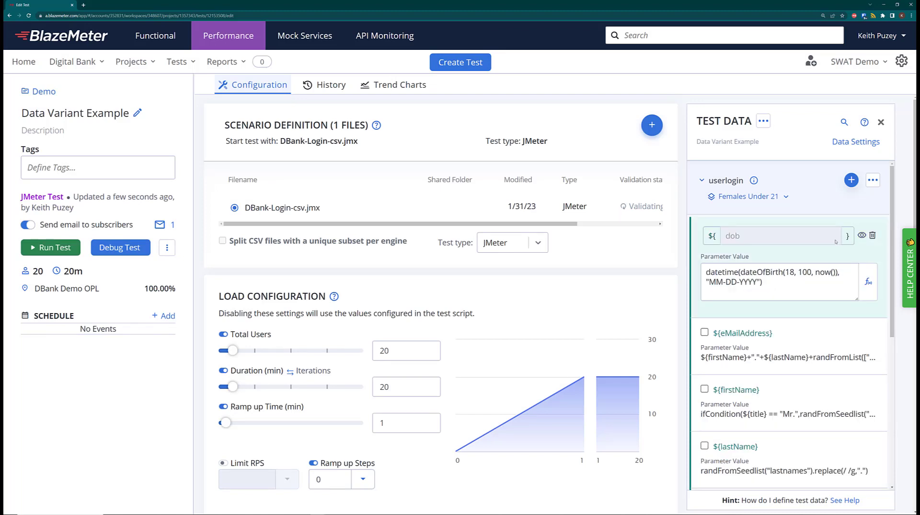
pyautogui.click(798, 271)
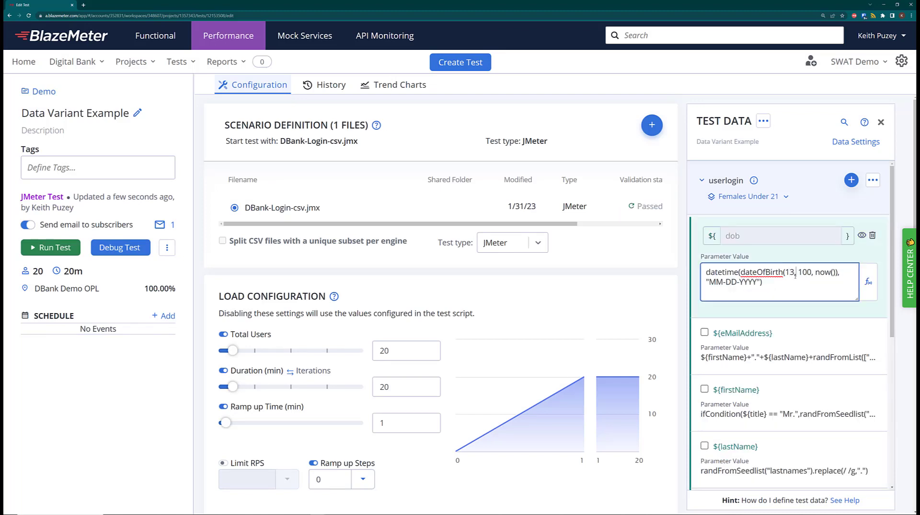
pyautogui.press('Delete')
pyautogui.write('3')
pyautogui.press('Delete')
pyautogui.press('Delete')
pyautogui.press('Delete')
pyautogui.press('Delete')
pyautogui.press('Delete')
pyautogui.write('21')
# Step: Remove "Mr." and "Mx." from the title parameter's random list, keeping "Mrs.", "Ms." and "Miss."
pyautogui.scroll(-4, 799, 378)
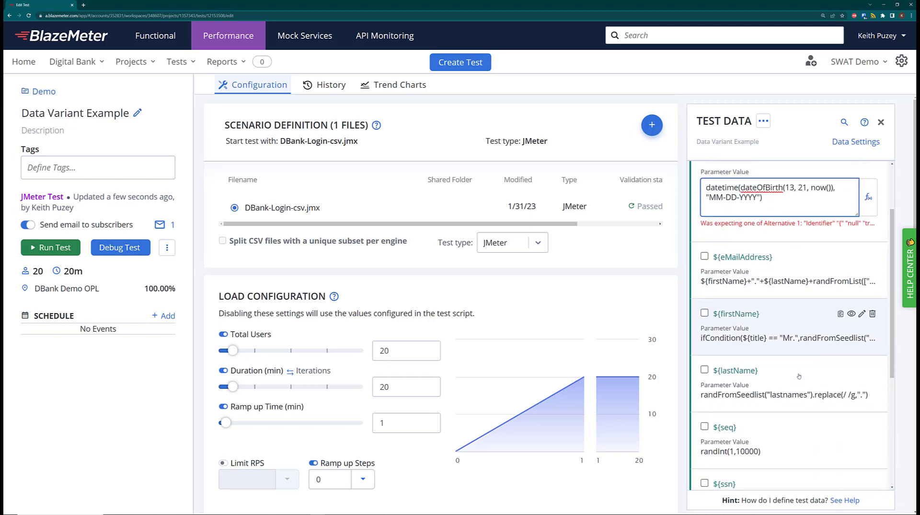
pyautogui.scroll(-2, 799, 377)
pyautogui.click(744, 408)
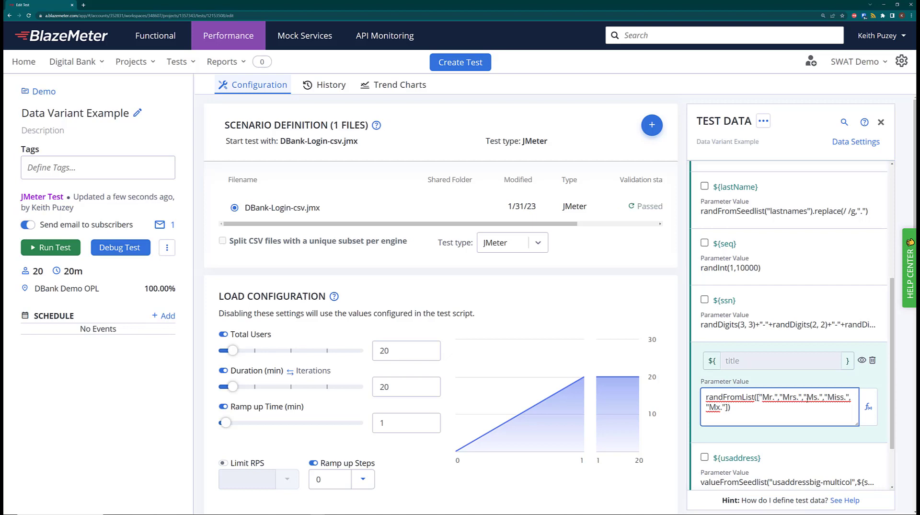
pyautogui.hotkey('shift', 'Right')
pyautogui.hotkey('shift', 'Right')
pyautogui.hotkey('shift', 'Right')
pyautogui.hotkey('shift', 'Right')
pyautogui.hotkey('shift', 'Right')
pyautogui.hotkey('shift', 'Right')
pyautogui.press('Delete')
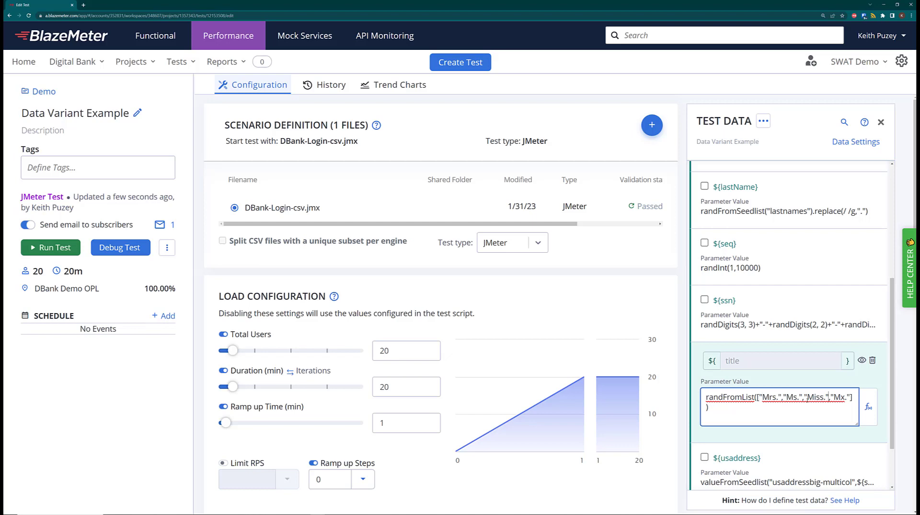
pyautogui.hotkey('shift', 'Right')
pyautogui.hotkey('shift', 'Right')
pyautogui.hotkey('shift', 'Right')
pyautogui.hotkey('shift', 'Right')
pyautogui.hotkey('shift', 'Right')
pyautogui.hotkey('shift', 'Right')
pyautogui.press('Delete')
# Step: Preview the Females Under 21 variant's data and the list of available variants in the data settings, and close without saving
pyautogui.click(857, 142)
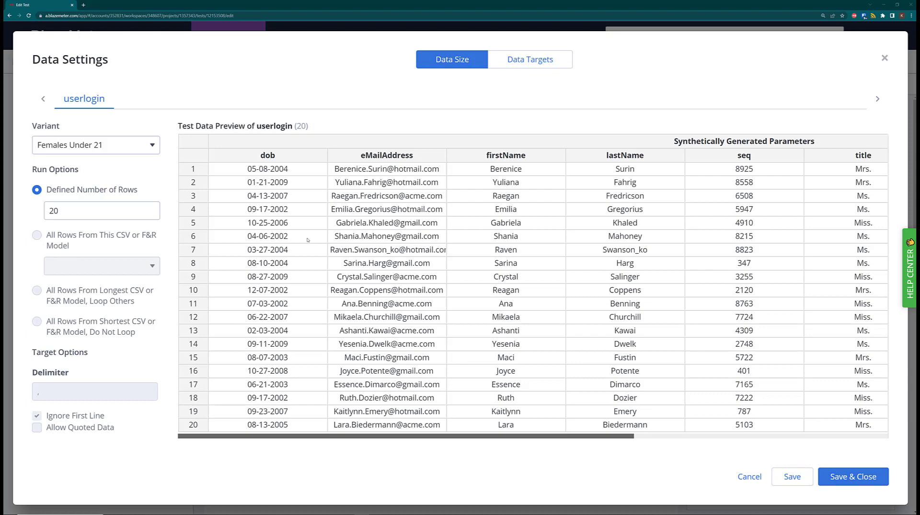
pyautogui.click(119, 149)
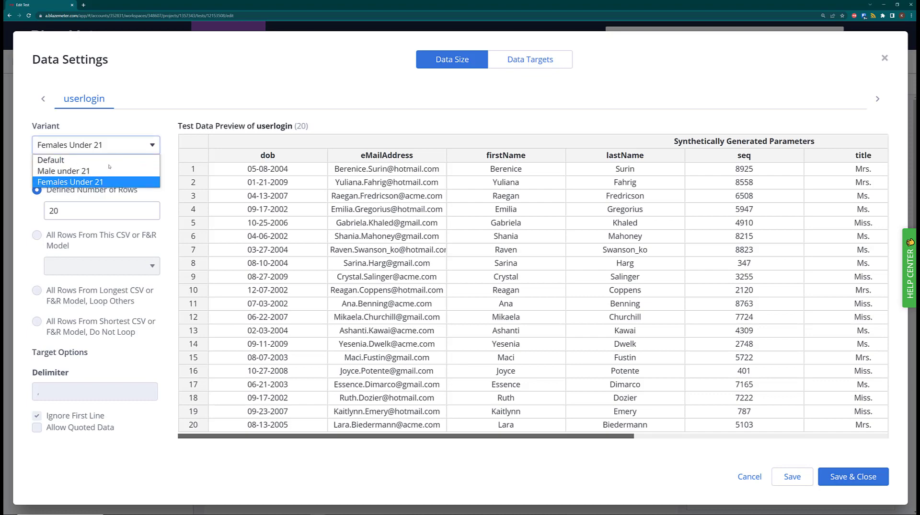
pyautogui.click(750, 476)
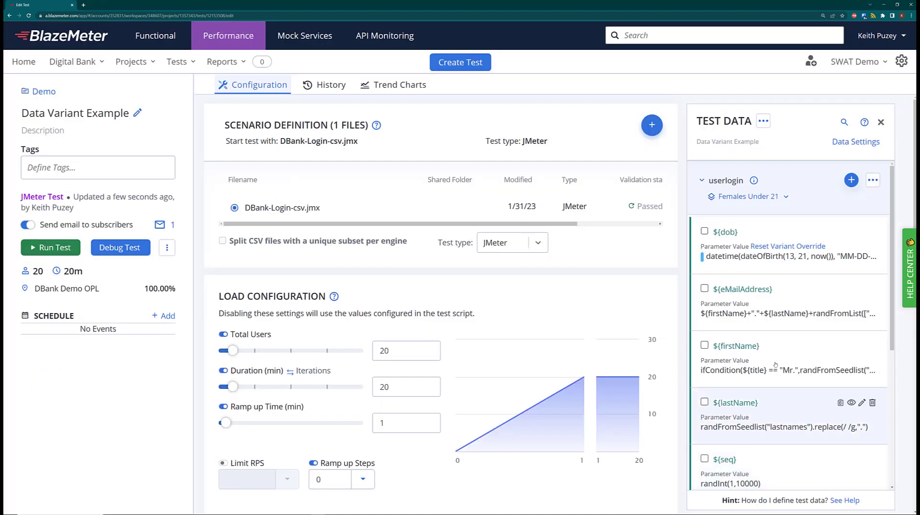
# Step: Switch the userlogin entity's active variant back to Default
pyautogui.click(777, 197)
pyautogui.click(738, 247)
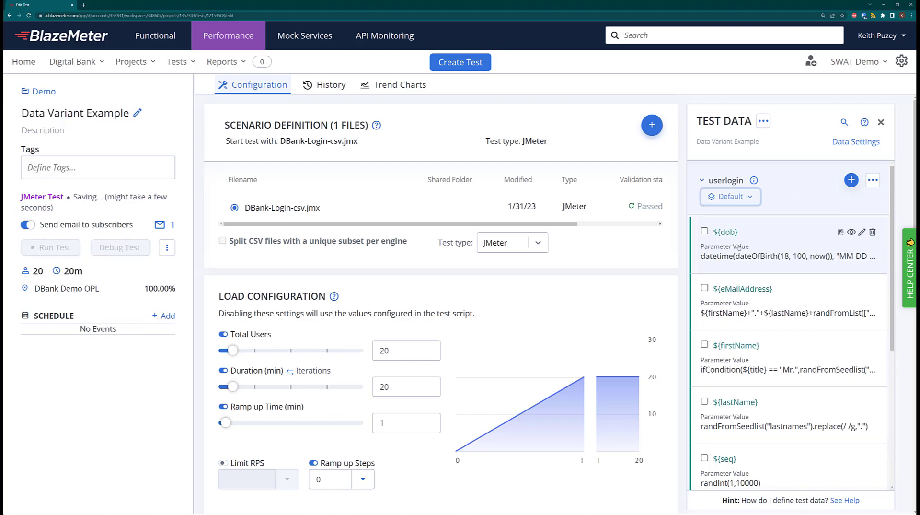